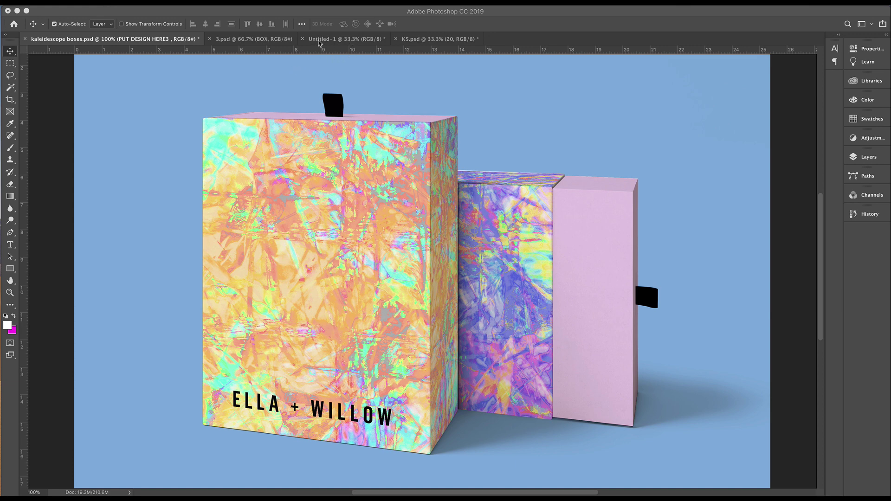
- Focus the Photoshop window and switch to the Untitled-1 document with the sunset and grass photos
click(314, 38)
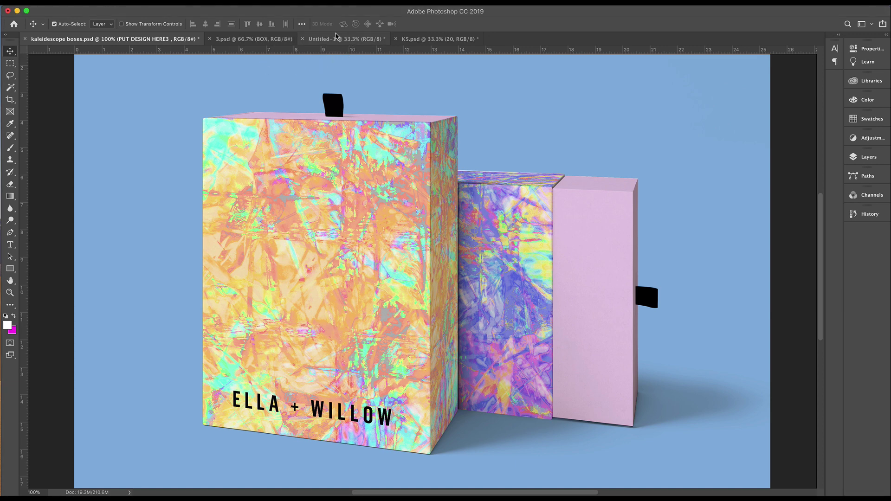
click(314, 38)
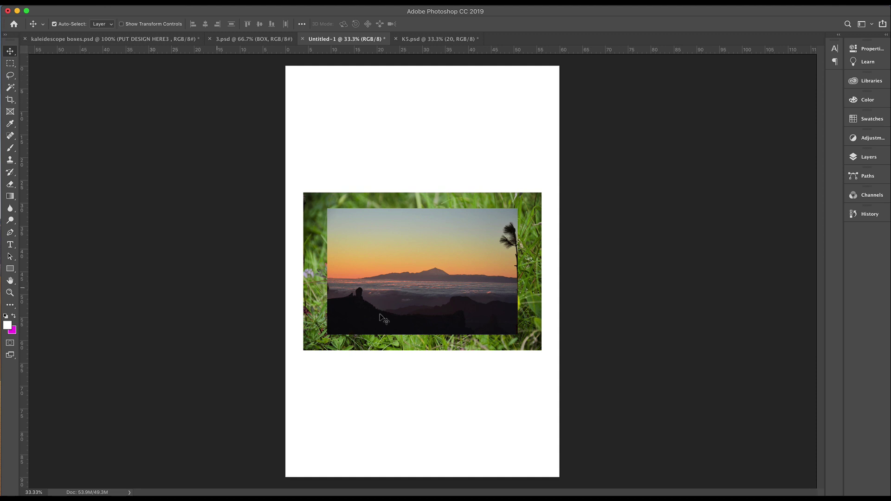
- In the Layers panel, toggle the 20 copy and DSC_5042 layers' visibility, then select 20 copy
click(854, 158)
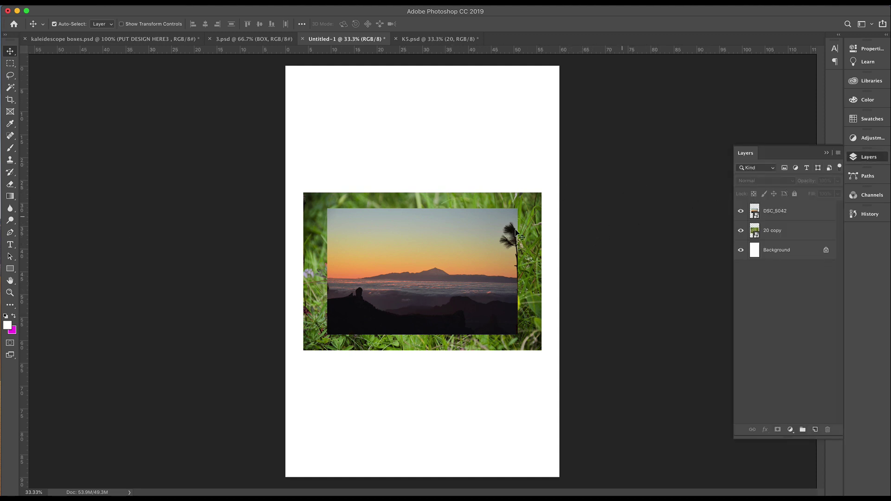
click(740, 231)
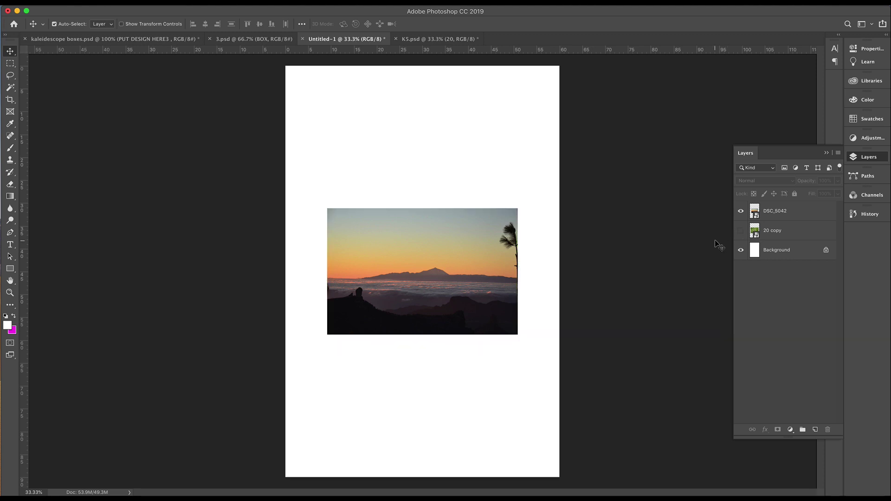
click(741, 231)
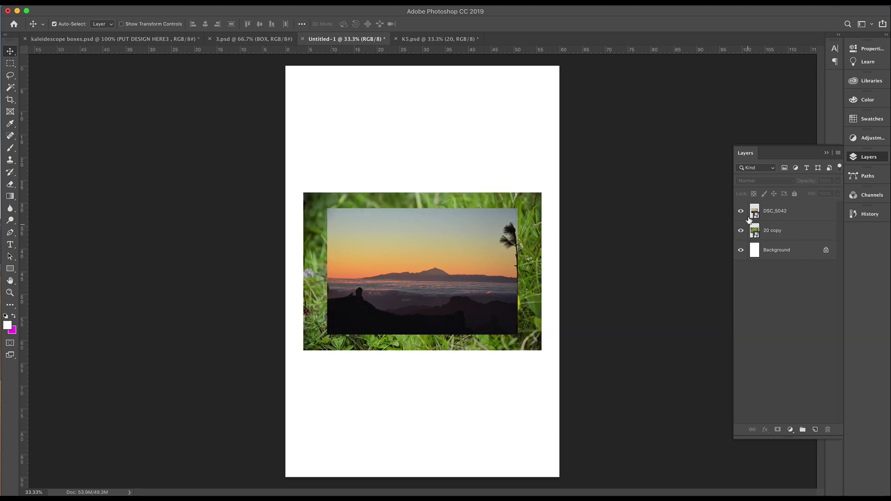
click(740, 211)
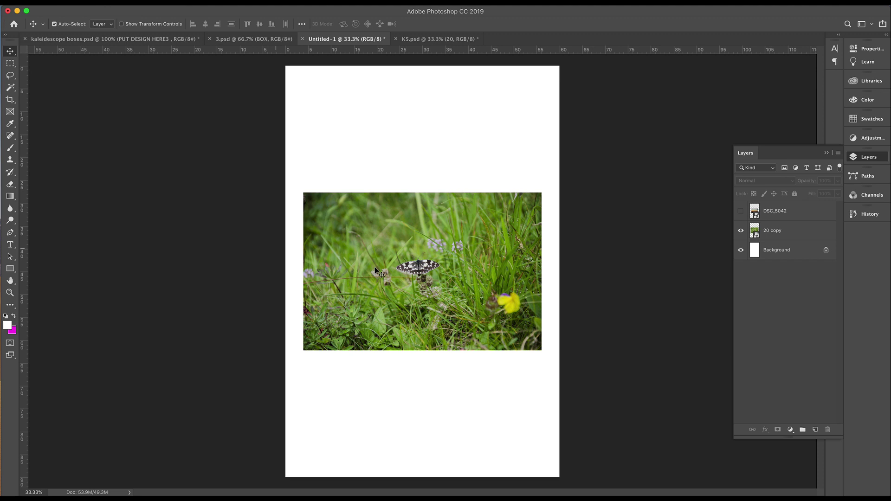
click(741, 211)
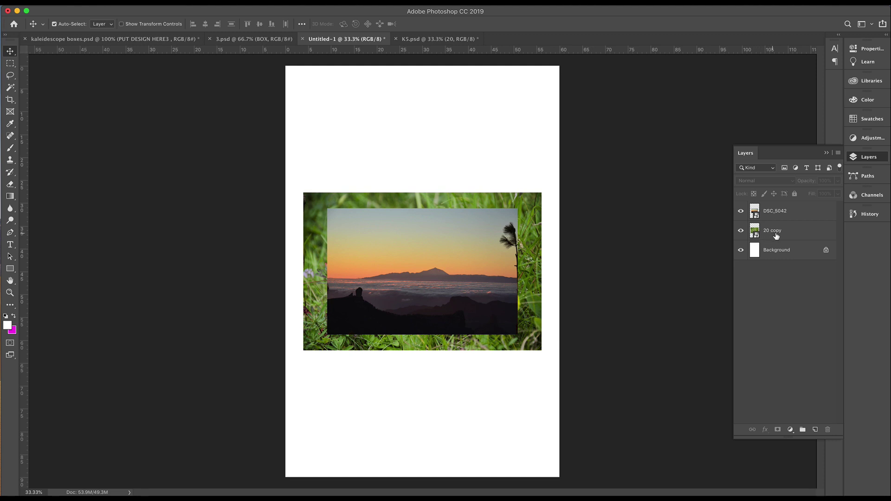
click(807, 231)
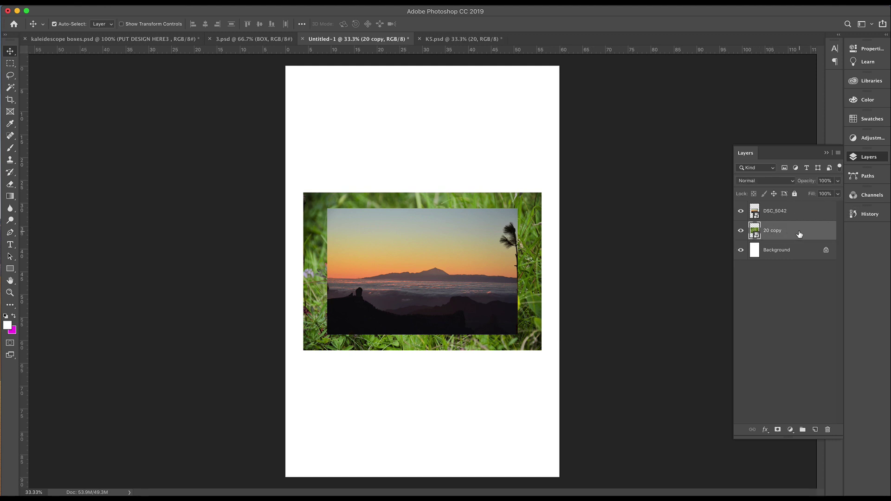
- Rasterize the 20 copy and DSC_5042 layers, hide DSC_5042, and select 20 copy
right_click(799, 234)
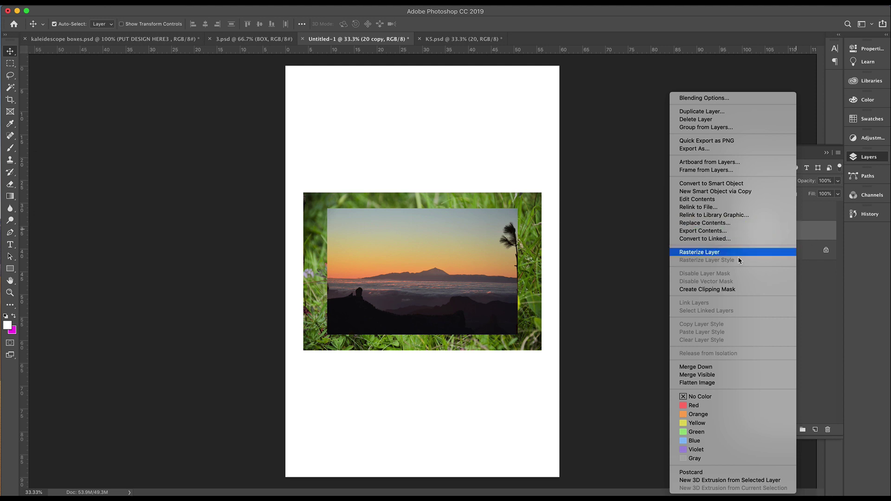
click(738, 256)
click(808, 213)
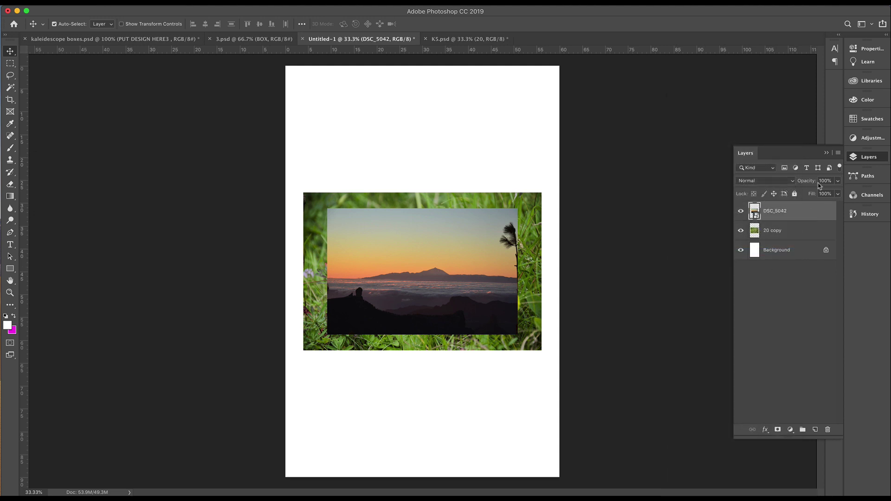
right_click(810, 214)
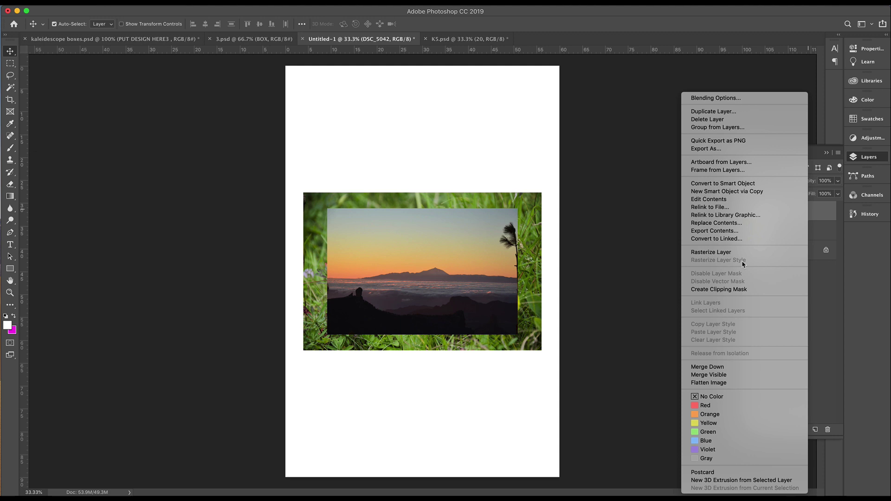
click(726, 254)
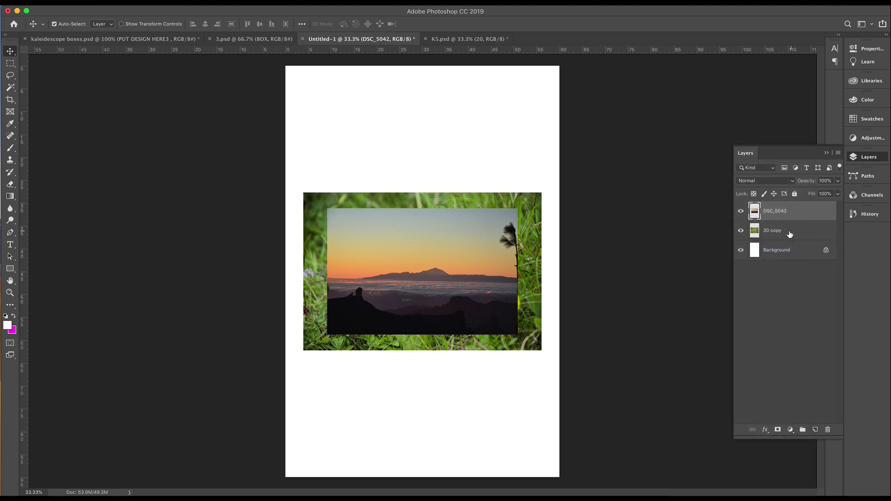
click(789, 234)
click(741, 211)
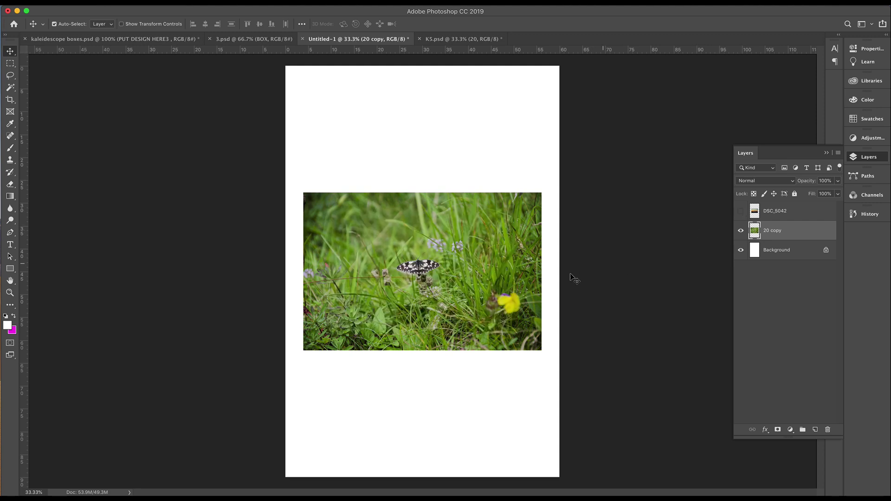
- Scale the 20 copy grass layer to about 505% so it fills the whole canvas
key(super+t)
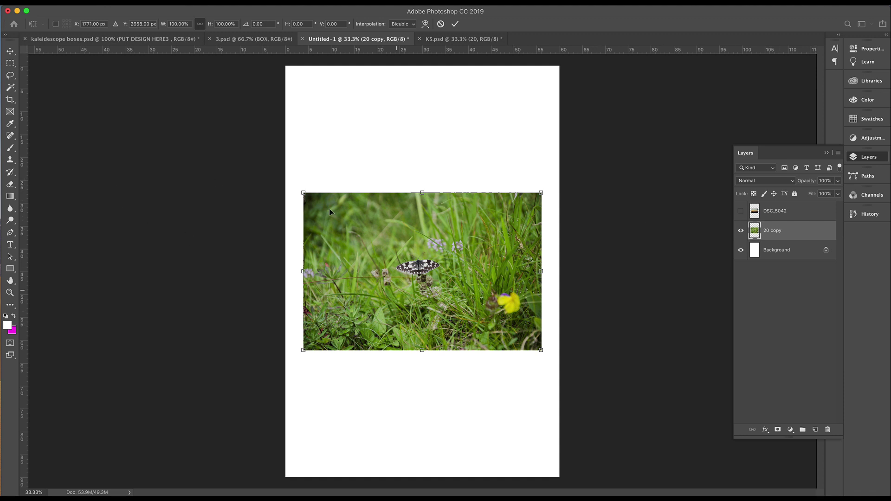
drag(303, 193, 3, 3)
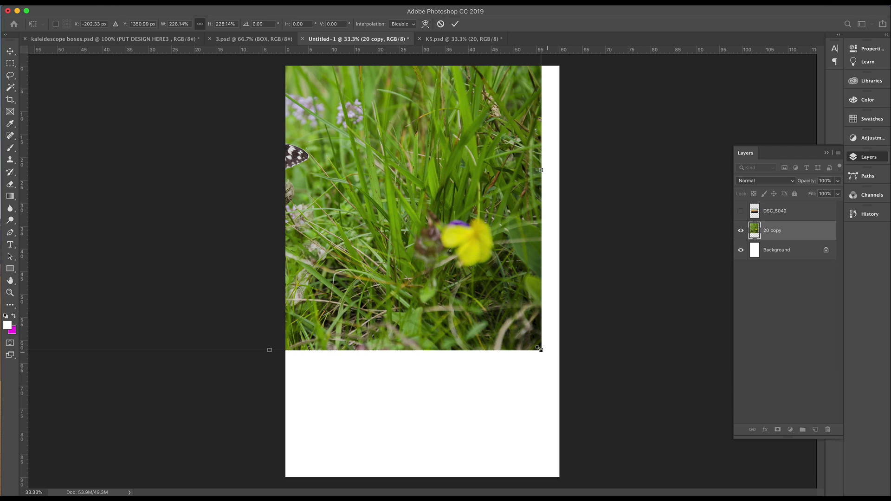
drag(540, 349, 766, 493)
drag(483, 432, 432, 483)
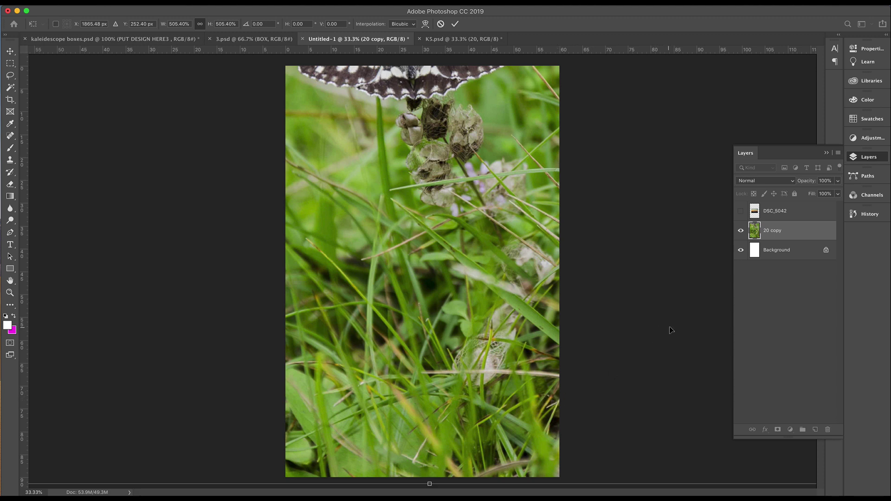
key(Return)
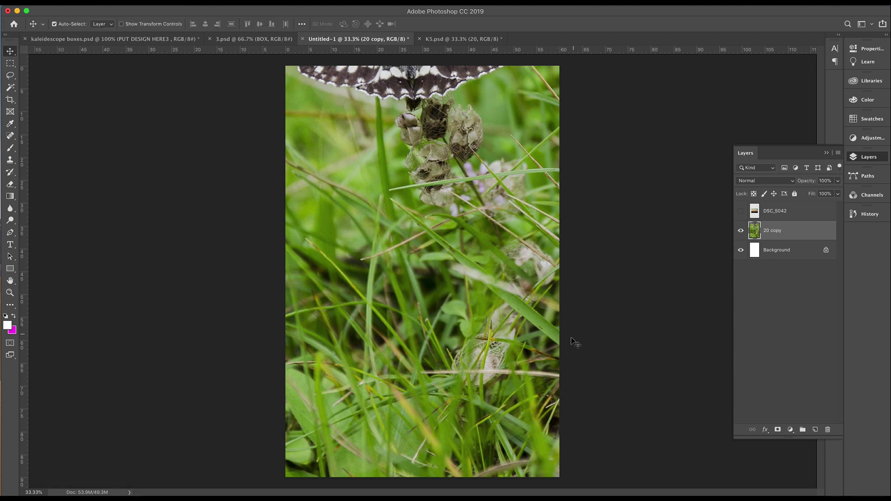
- Show DSC_5042 and scale the sunset to about 376% to cover the page, closing the Layers panel
click(741, 212)
click(782, 216)
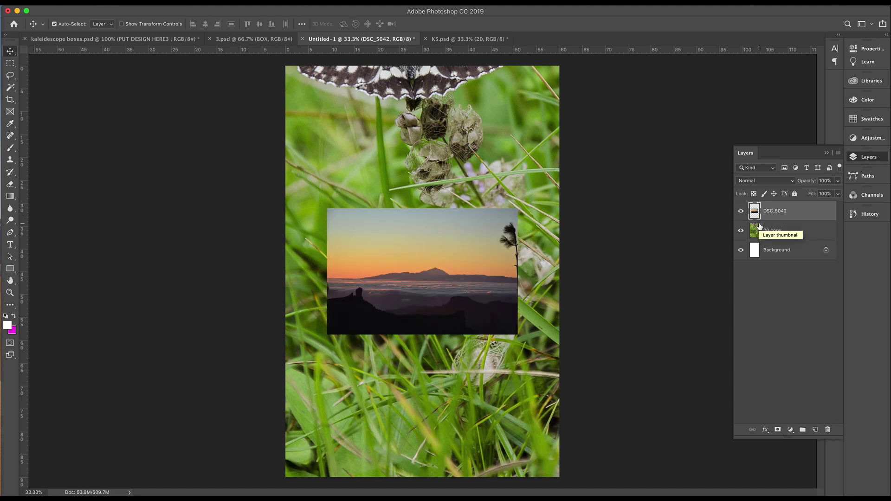
key(super)
key(super+t)
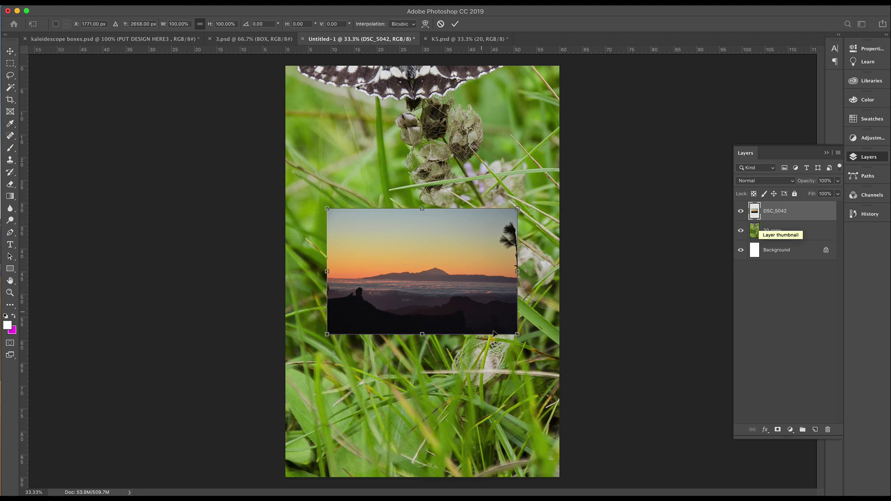
drag(517, 335, 749, 487)
drag(327, 209, 4, 56)
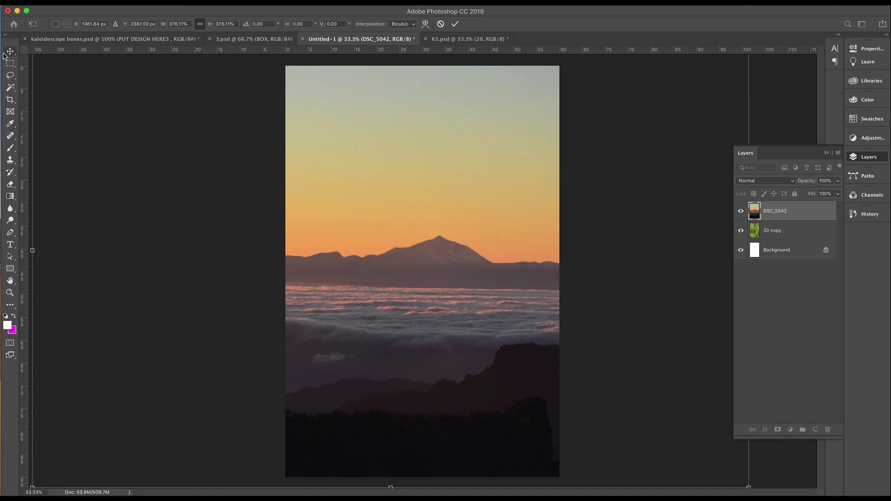
click(4, 54)
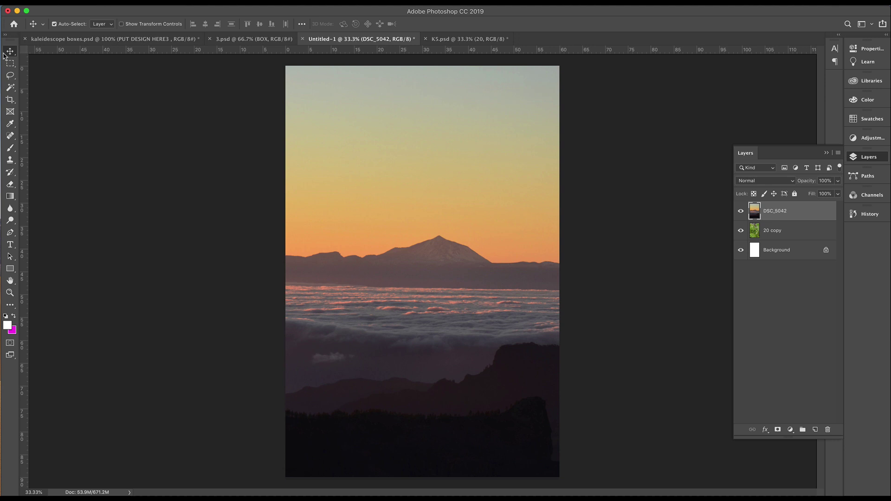
click(854, 160)
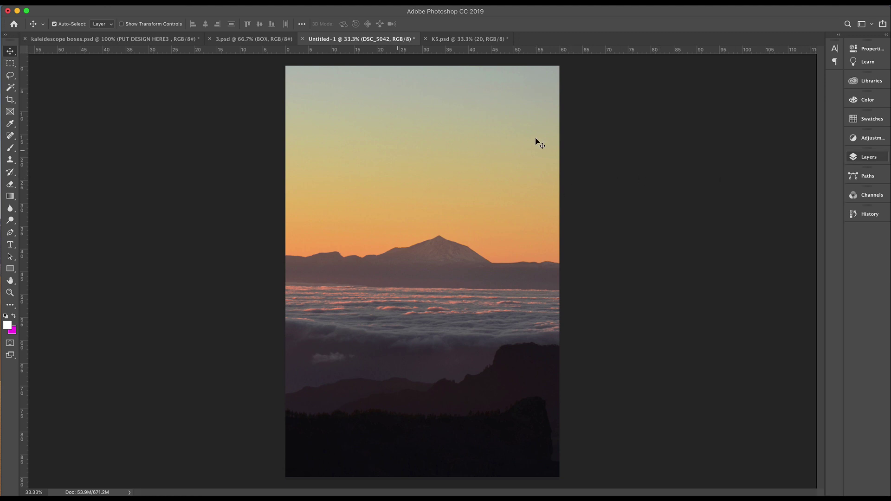
- Set the DSC_5042 layer's blend mode to Difference after trying Dissolve, then select 20 copy
click(854, 158)
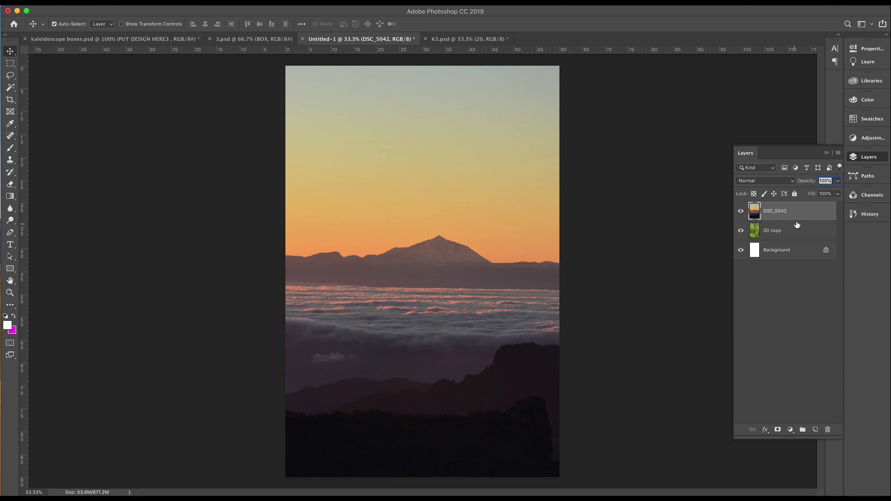
click(787, 182)
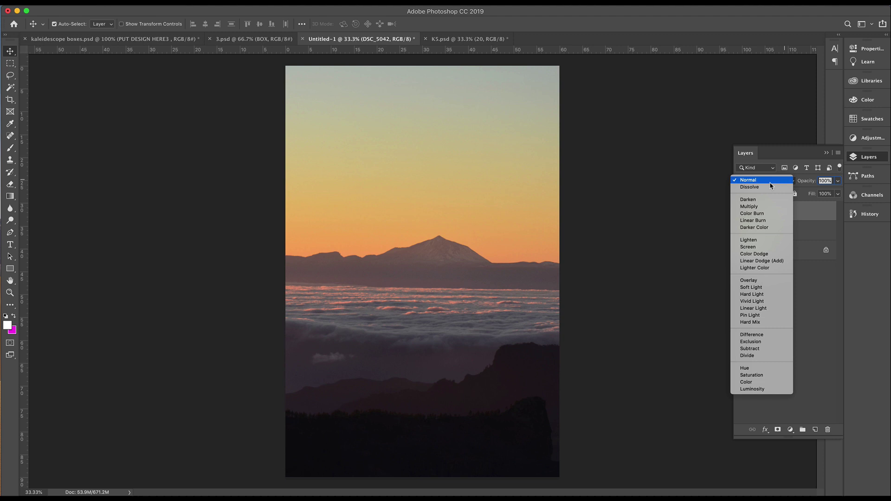
click(771, 188)
click(779, 183)
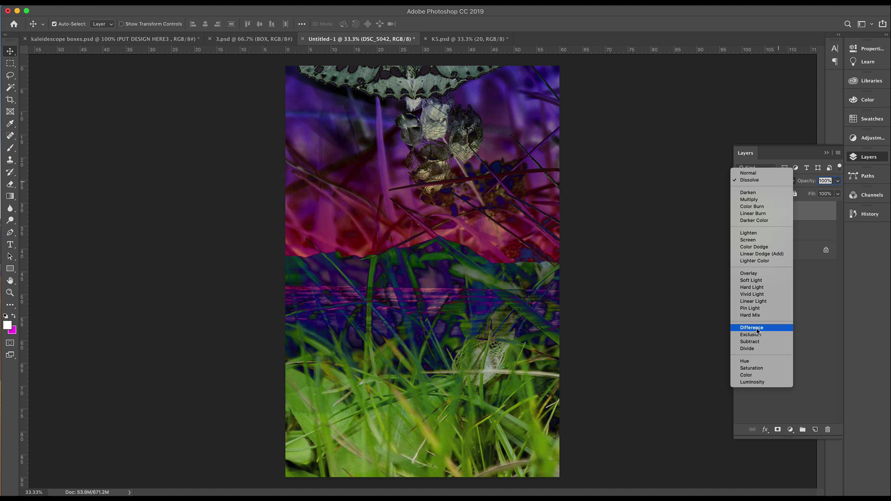
click(758, 328)
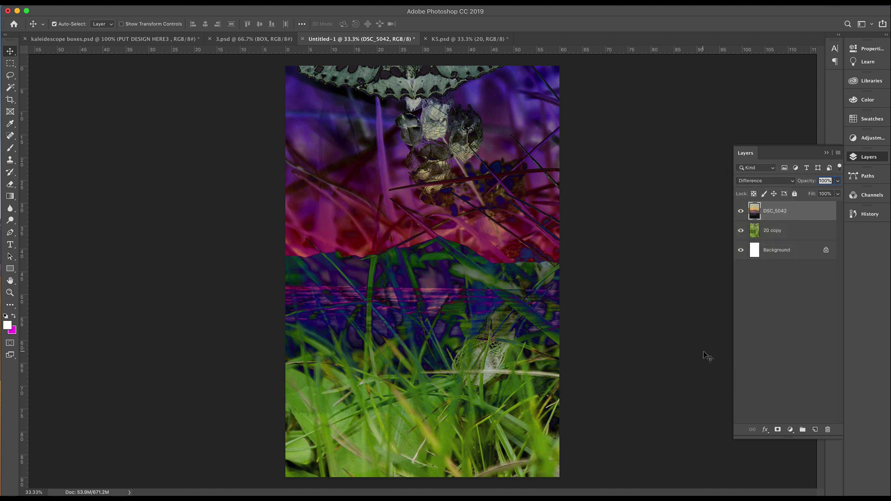
click(816, 237)
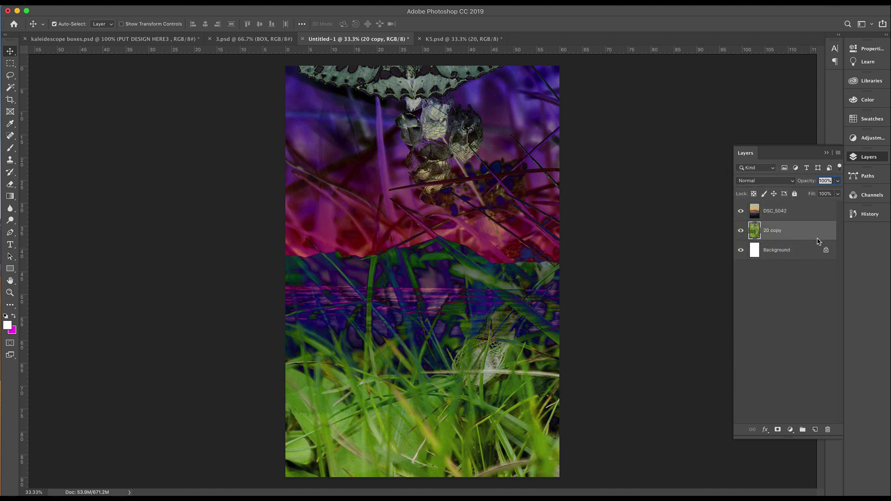
- Flatten the image and unlock the Background into an editable Layer 0
click(839, 153)
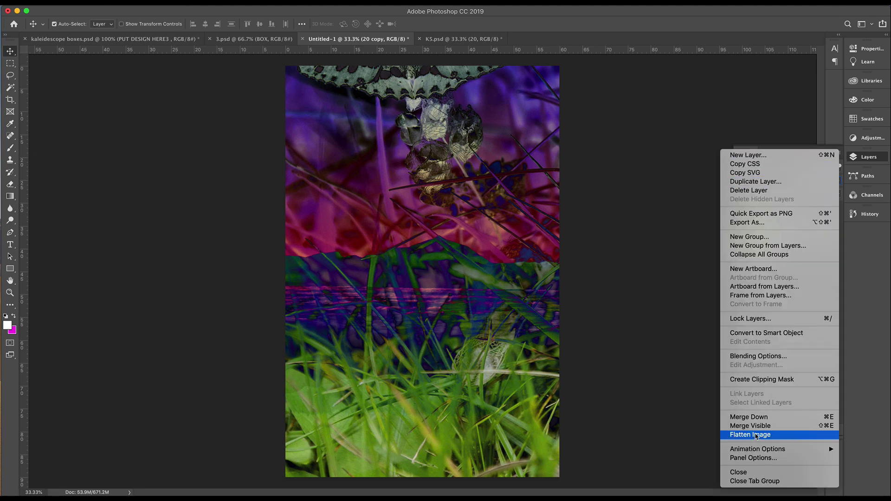
click(755, 437)
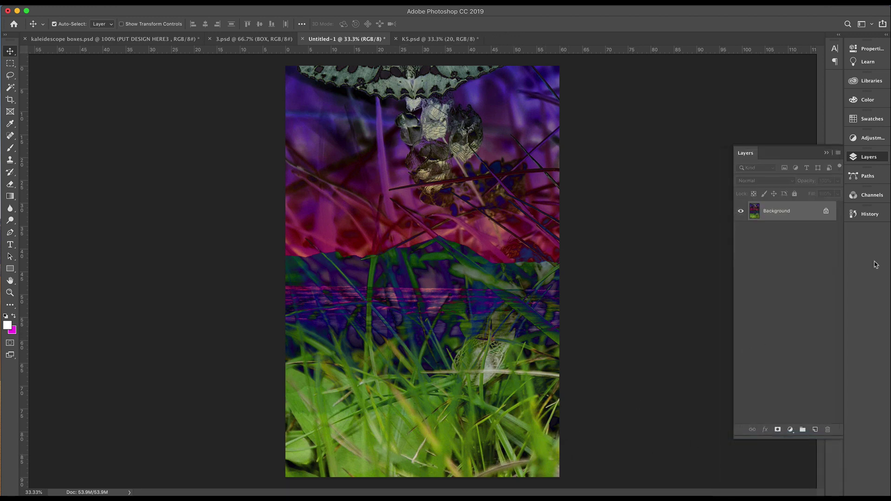
click(826, 213)
key(h)
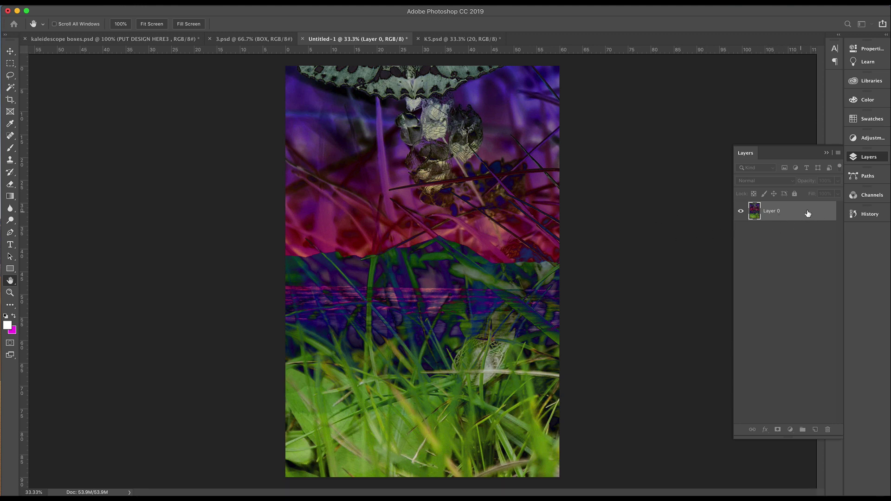
- Duplicate Layer 0, rotate the copy 90° and scale it to about 169% to cover the canvas
key(v)
key(super+j)
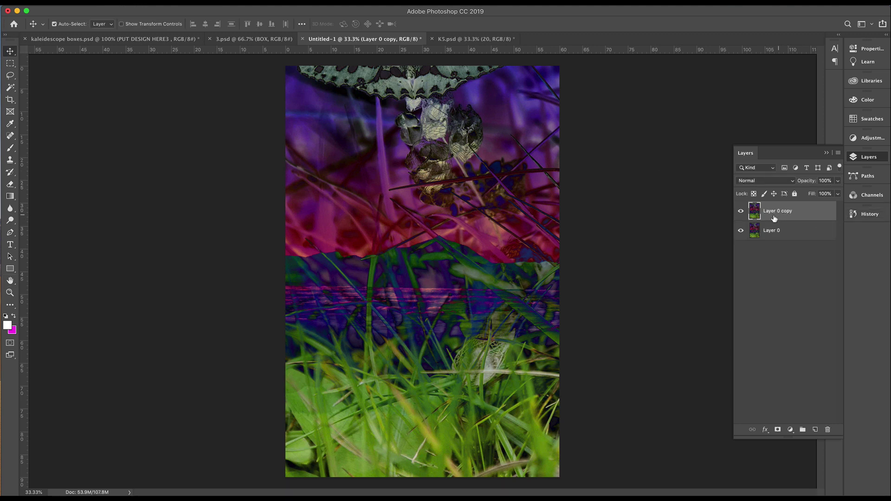
key(super)
key(super+t)
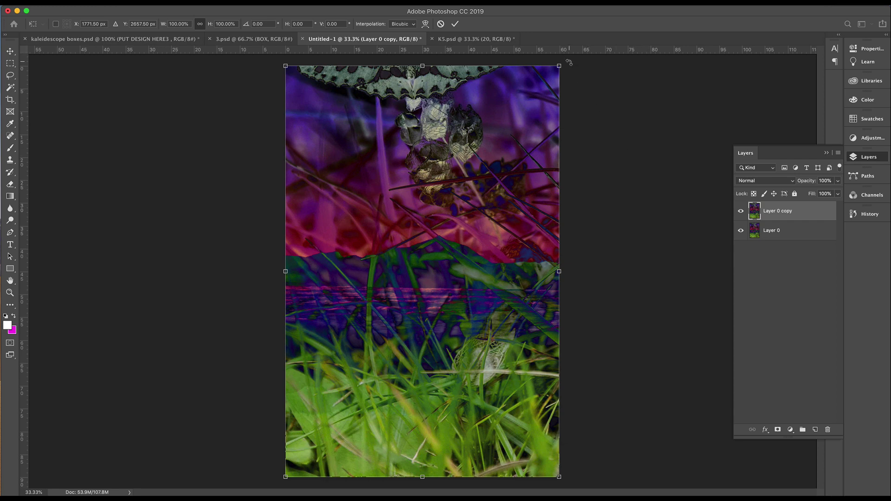
drag(569, 62, 696, 451)
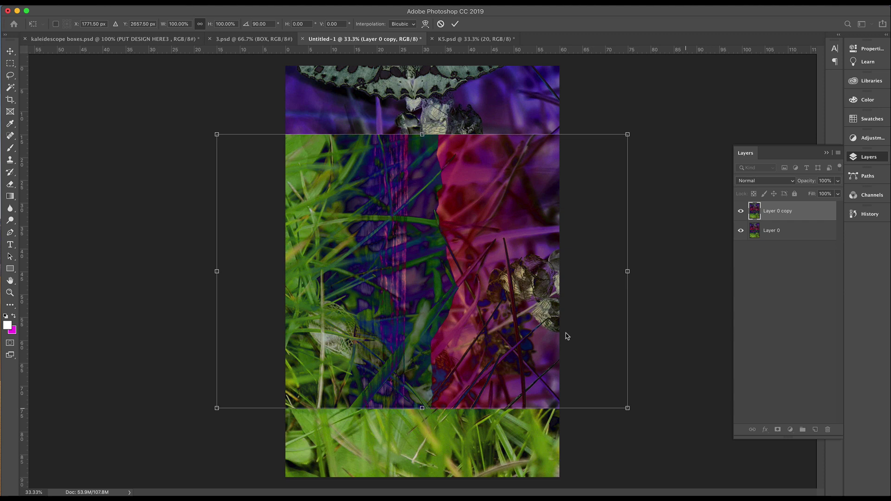
drag(423, 134, 423, 109)
key(super+z)
drag(630, 134, 788, 56)
drag(206, 413, 65, 464)
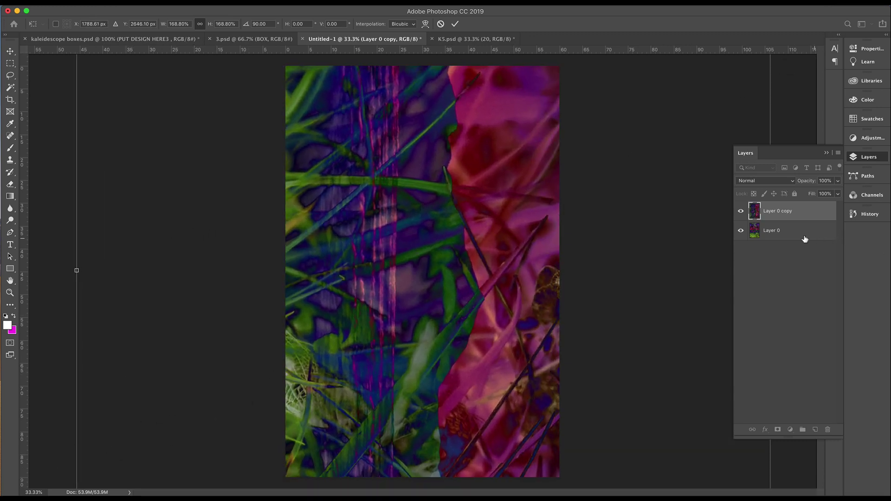
click(756, 209)
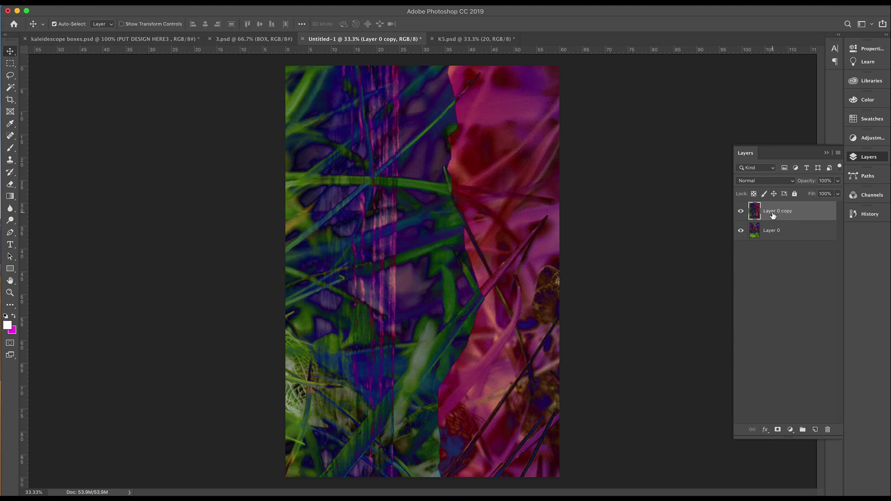
- Set Layer 0 copy's blend mode to Difference and keep the copy selected
click(791, 182)
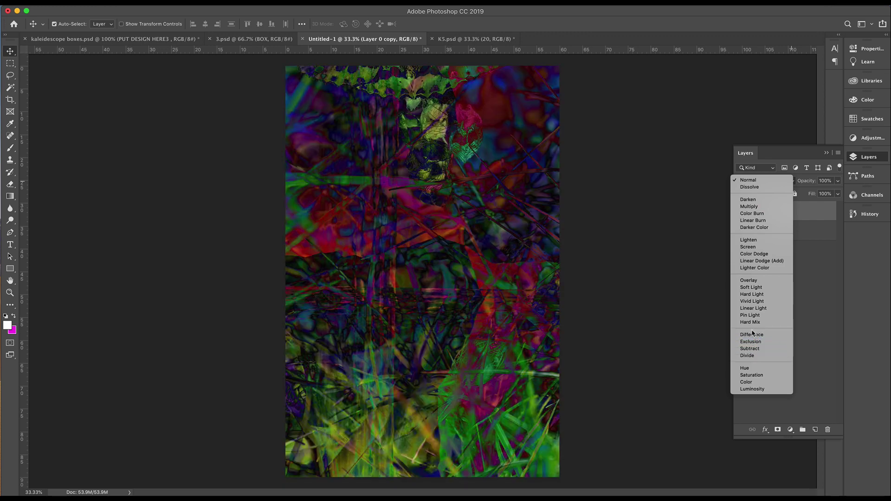
click(750, 336)
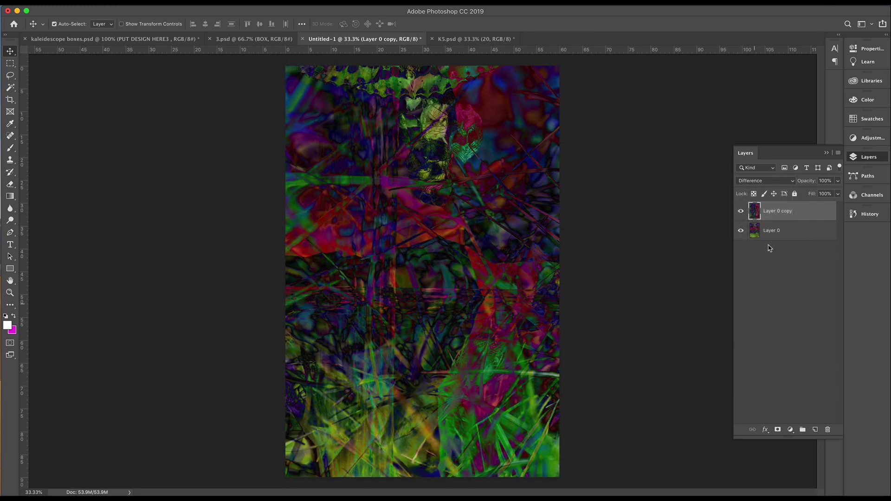
click(799, 255)
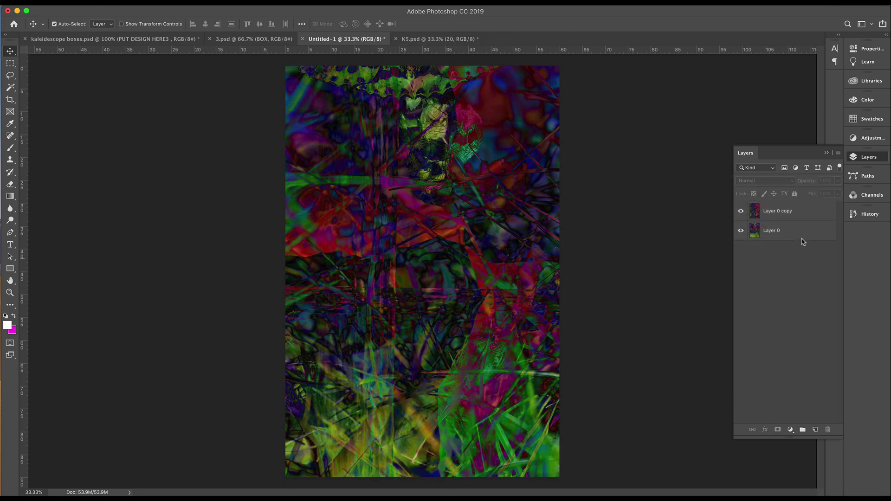
click(792, 213)
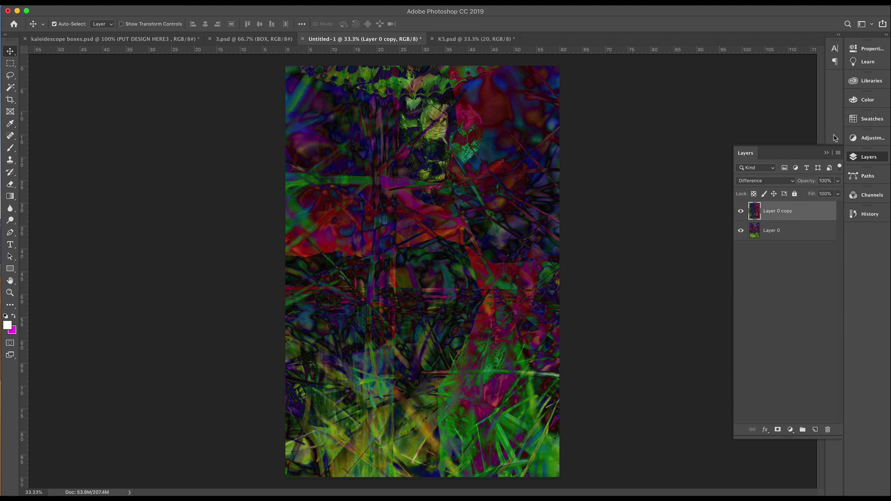
- Add a Brightness/Contrast adjustment layer above Layer 0 copy with increased brightness
click(857, 138)
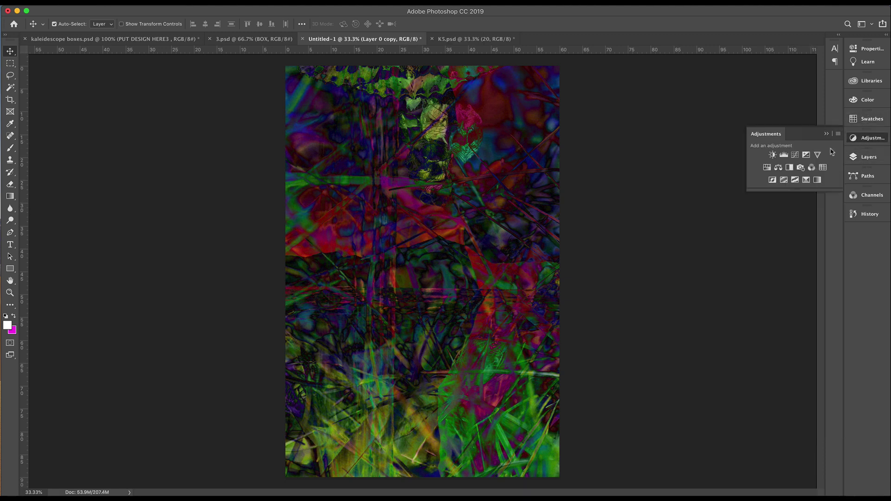
click(772, 155)
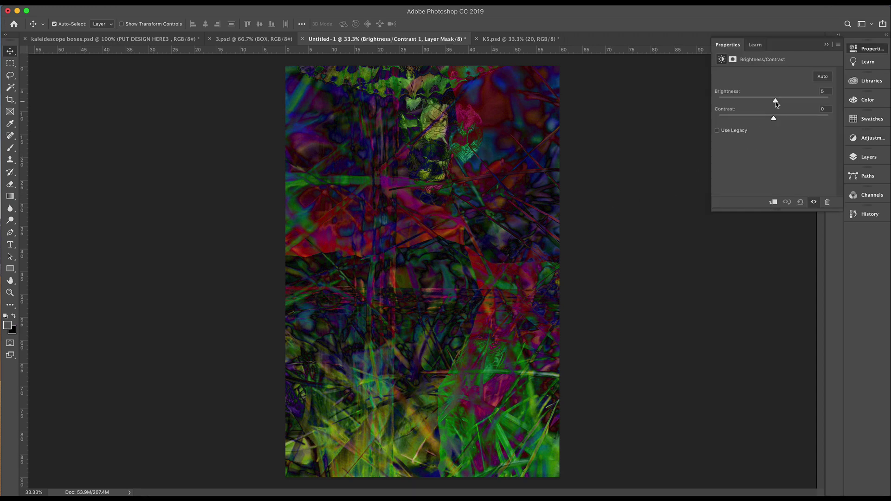
drag(776, 103, 808, 102)
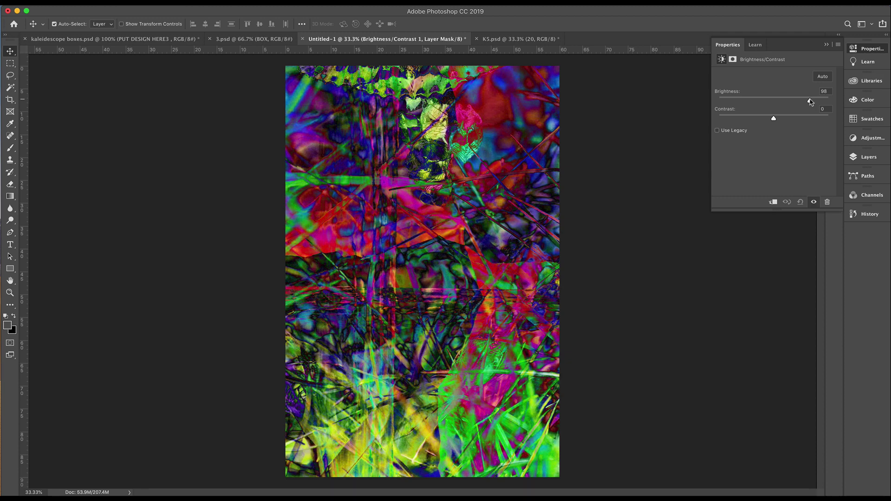
- Add a second Brightness/Contrast adjustment above Layer 0, raising brightness to 39
click(856, 159)
click(774, 250)
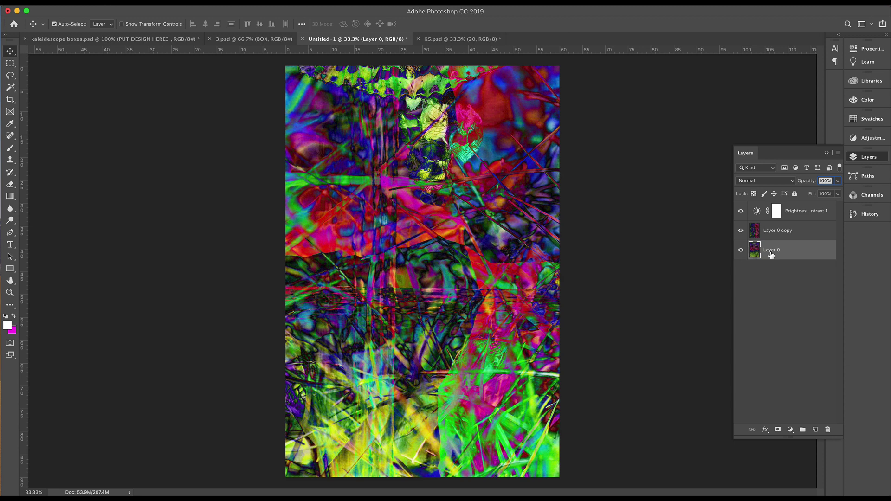
click(853, 139)
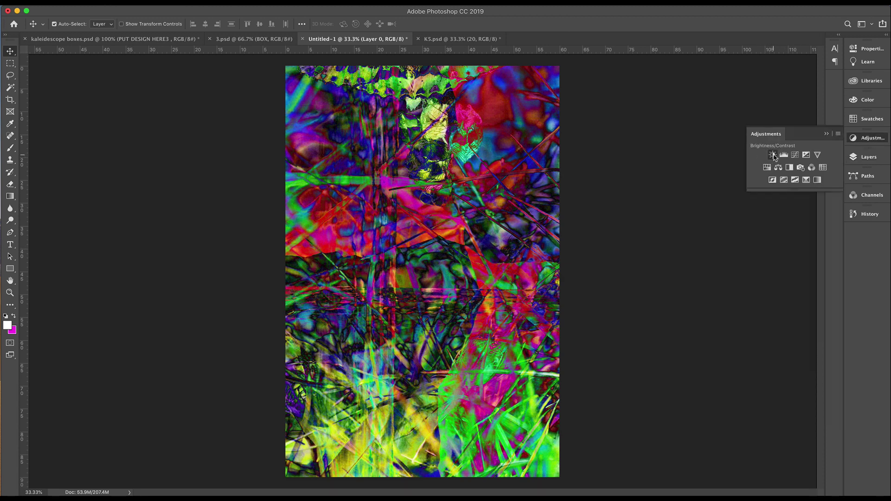
click(773, 156)
drag(775, 102, 788, 103)
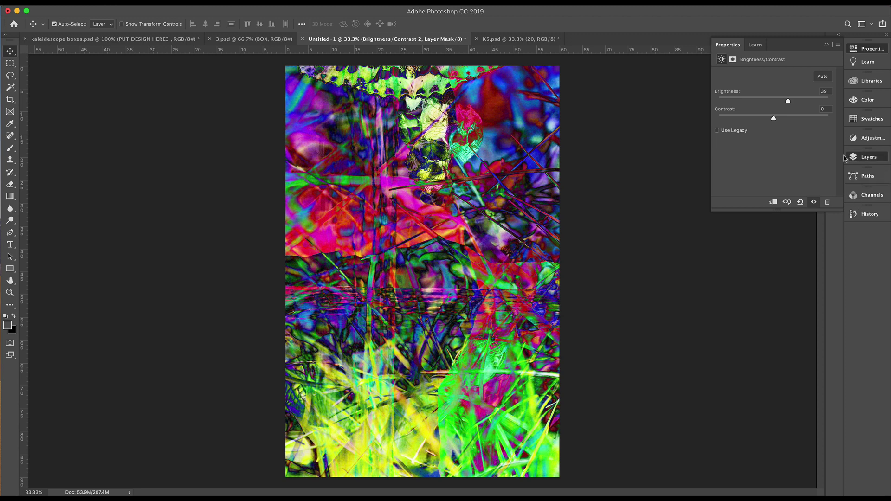
click(864, 157)
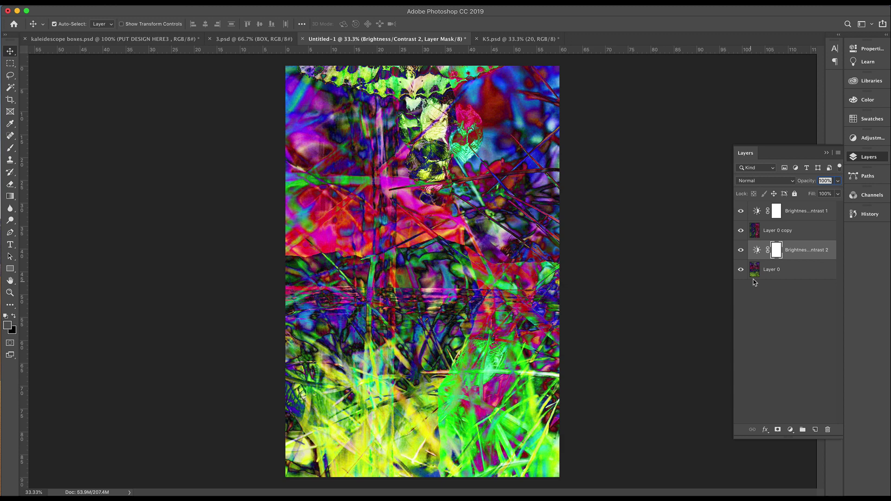
- Flatten the artwork and unlock the Background so it becomes Layer 0
click(838, 153)
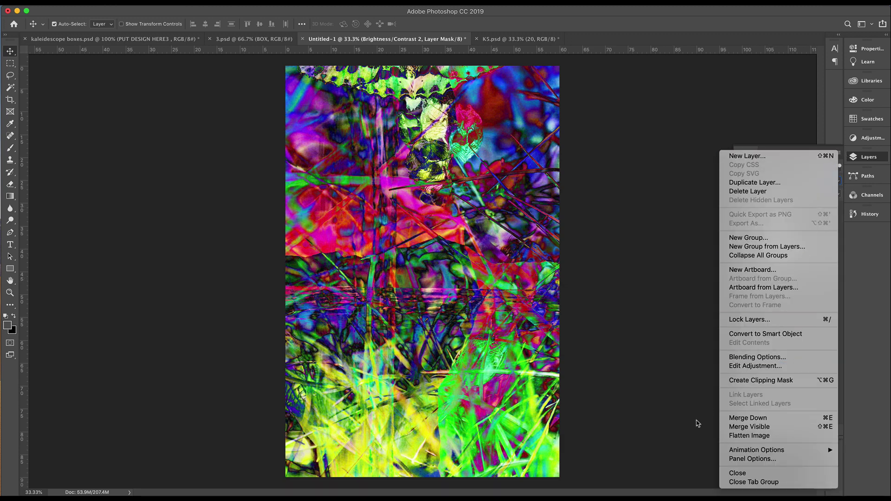
click(767, 436)
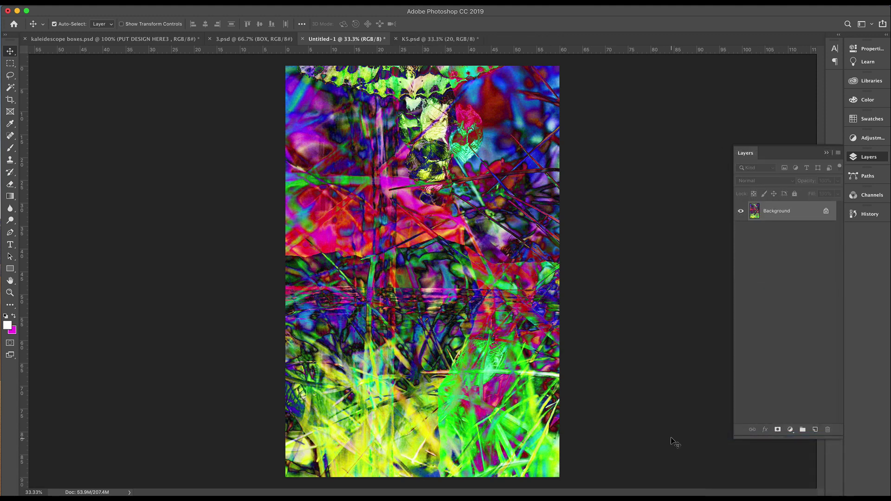
click(826, 211)
key(super+t)
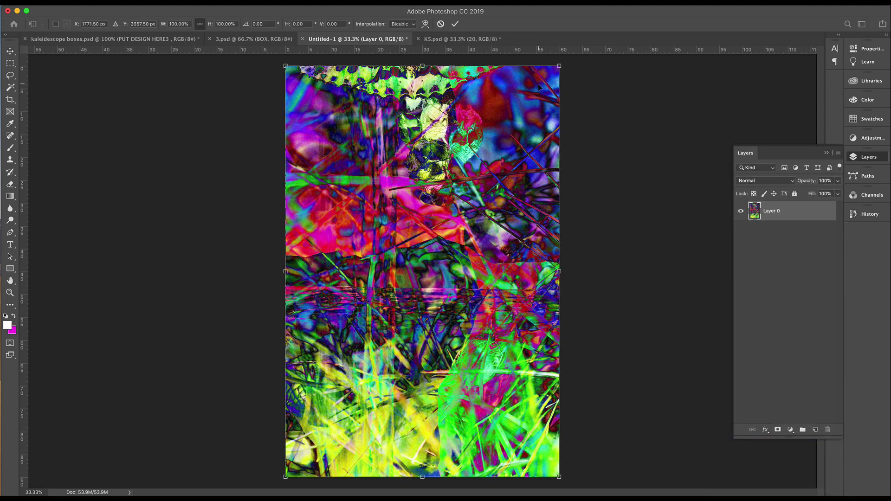
key(Return)
- Duplicate Layer 0 and rotate the copy 180° upside down
key(super+j)
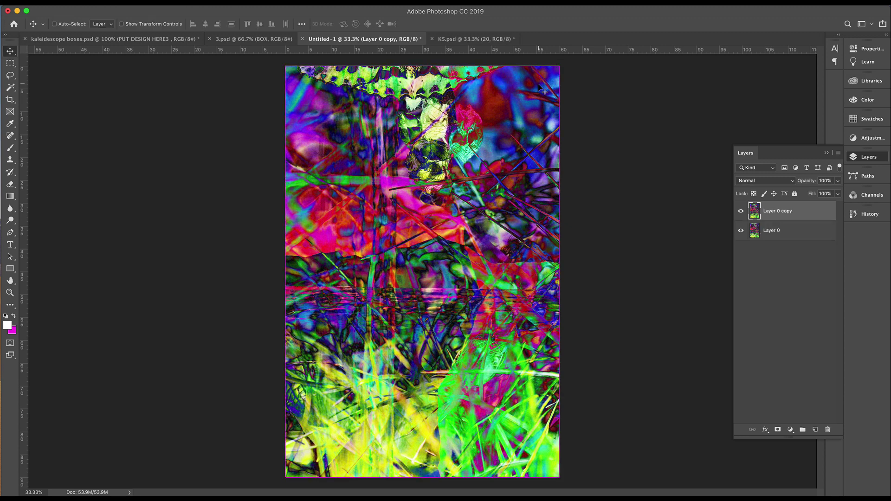
key(super)
key(super+t)
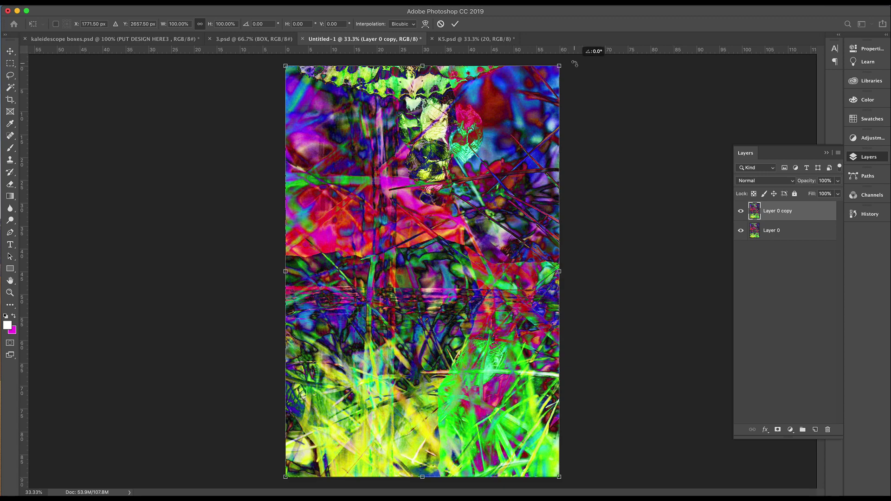
drag(575, 62, 257, 473)
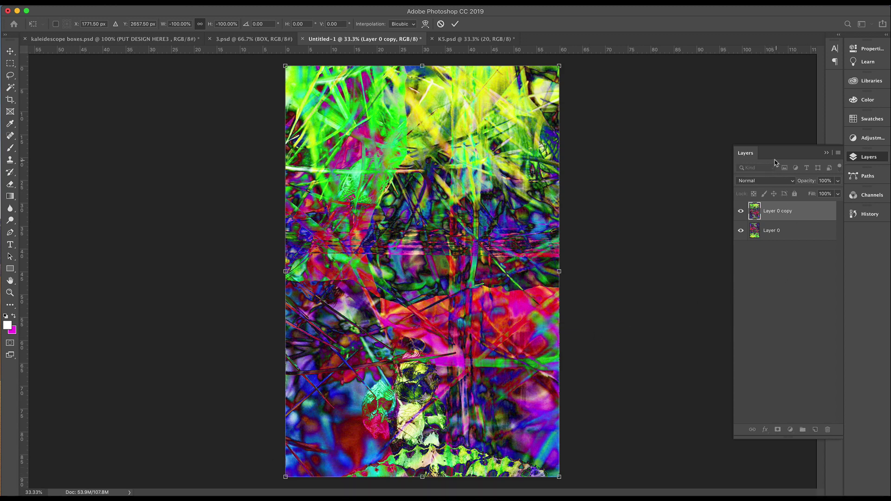
key(Return)
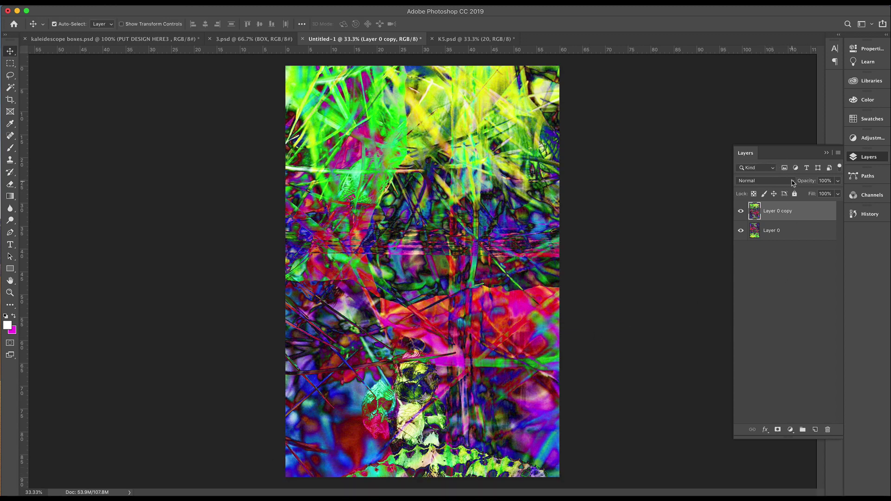
- Set the blend mode of Layer 0 copy to Lighten
click(792, 182)
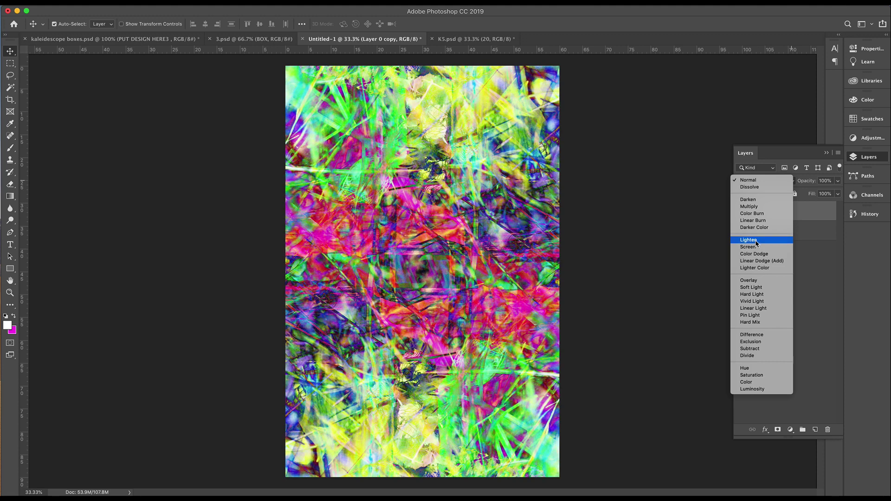
click(758, 241)
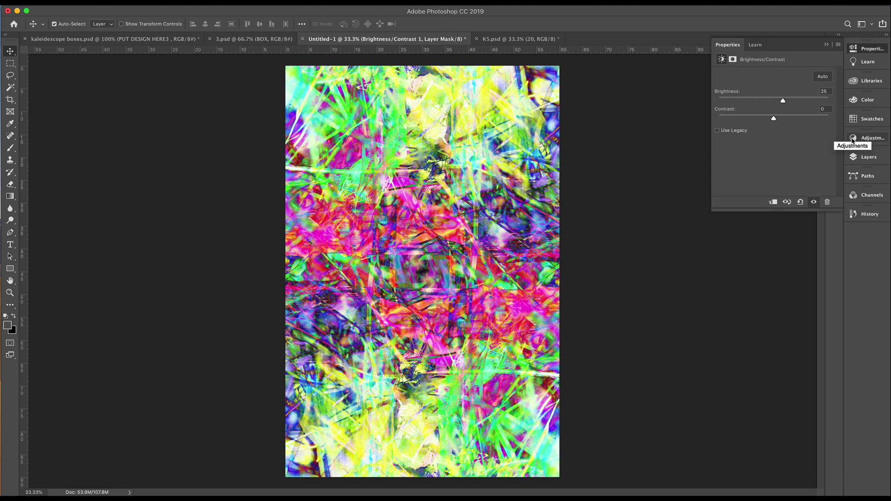
- Add a Hue/Saturation layer with Hue +89, Saturation -7 and Lightness +24
click(854, 139)
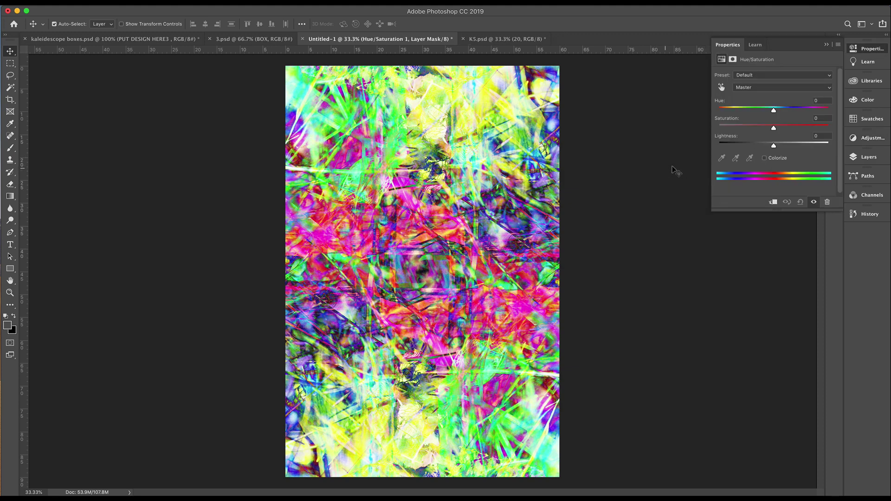
drag(774, 128, 787, 148)
drag(774, 110, 809, 110)
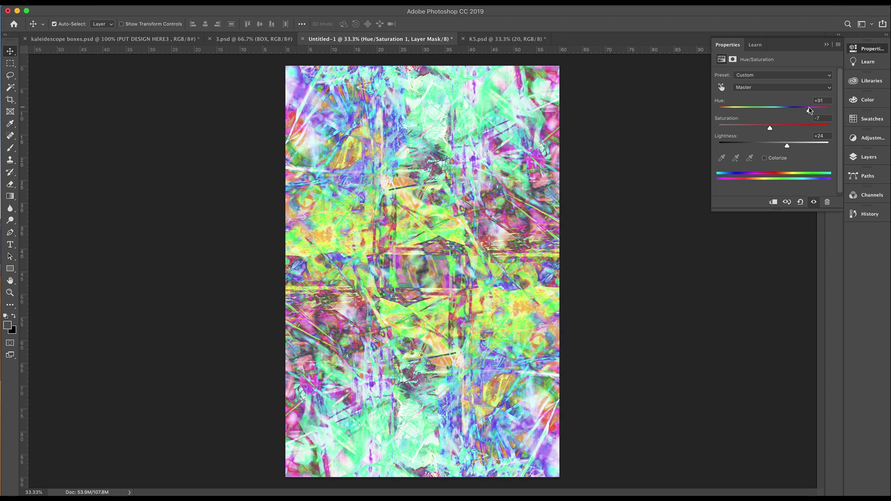
click(643, 227)
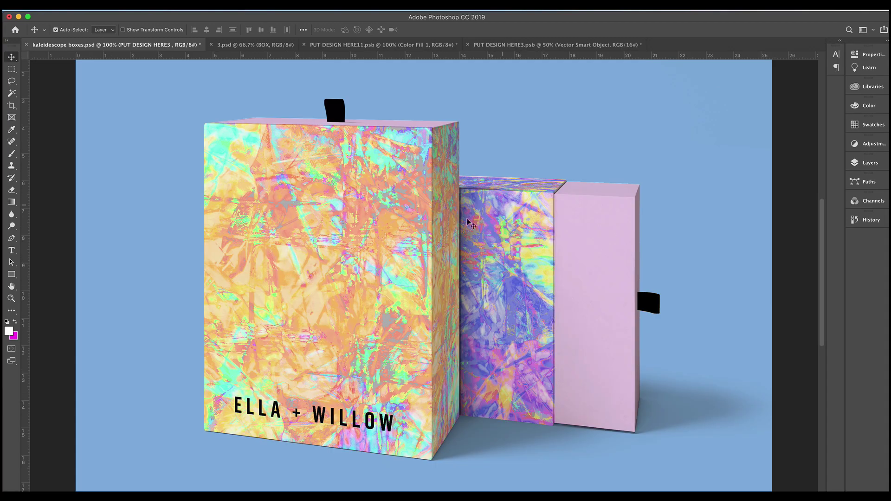
- Add a default Hue/Saturation layer to the kaleidoscope boxes mockup and locate it in the BOX group
click(858, 145)
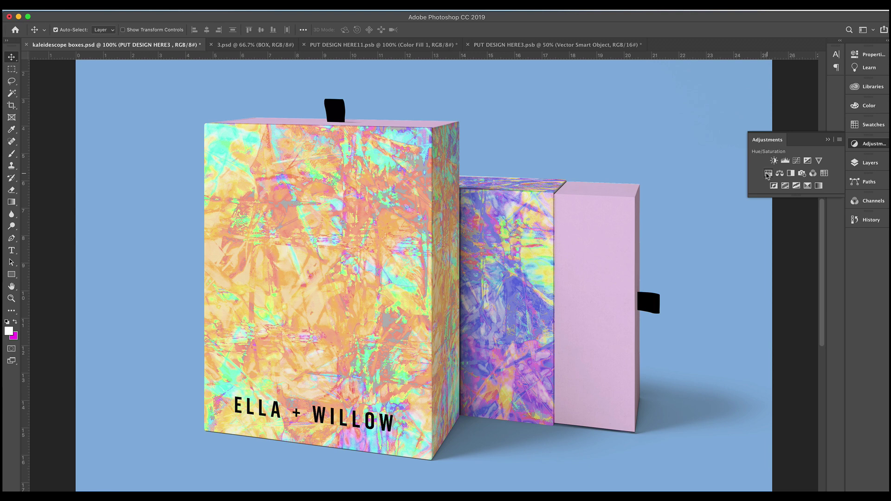
click(768, 174)
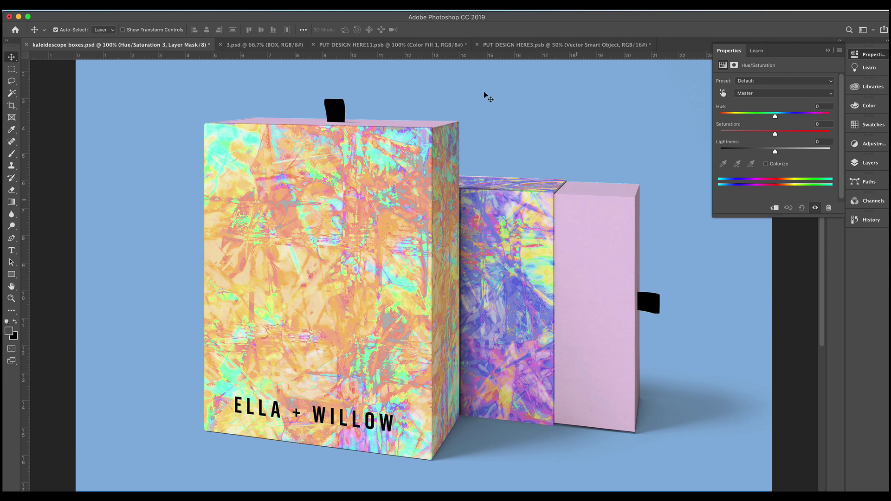
click(285, 45)
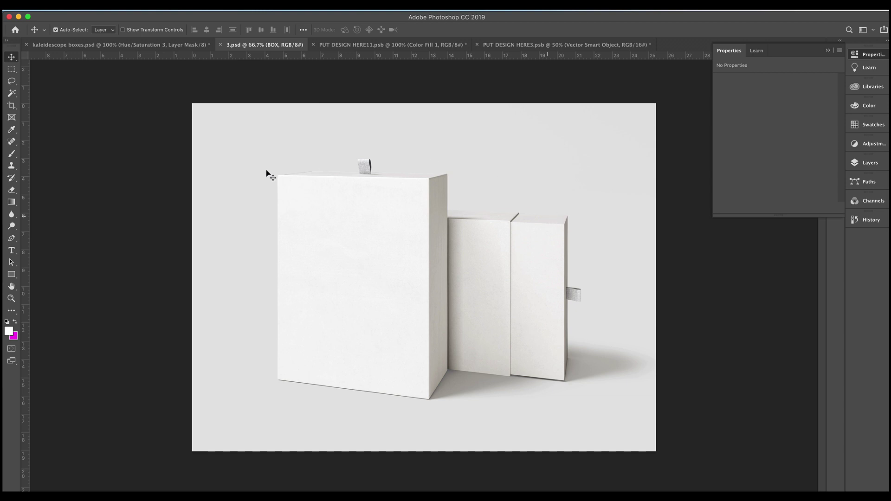
click(160, 47)
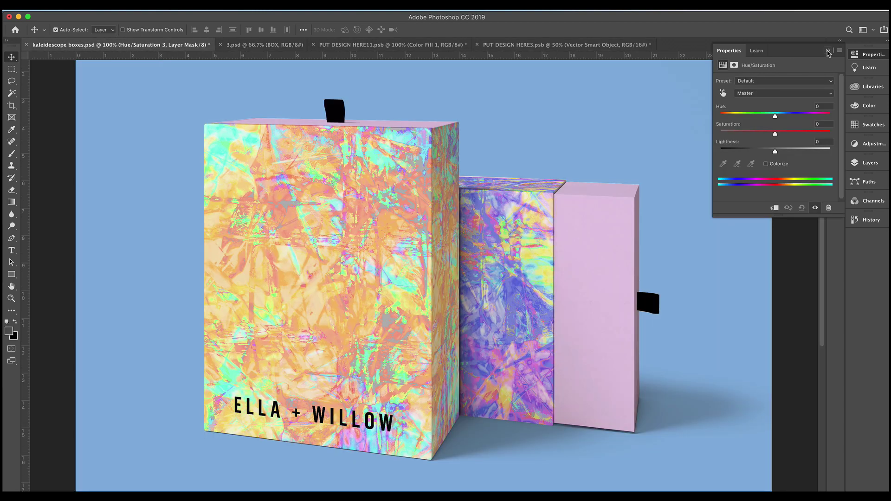
click(827, 50)
click(854, 160)
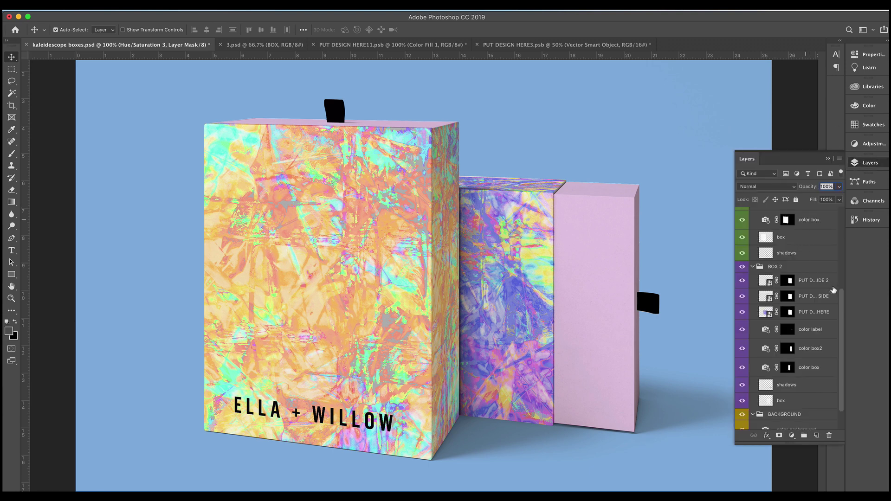
drag(843, 298, 846, 203)
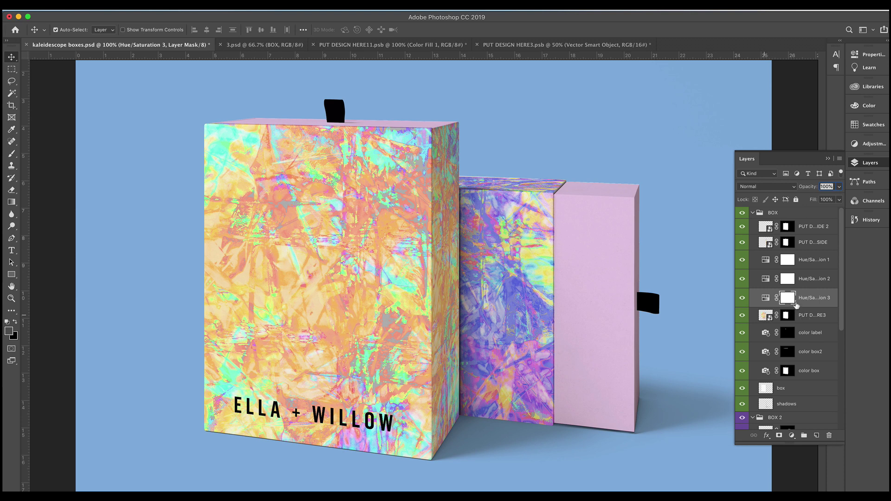
double_click(767, 316)
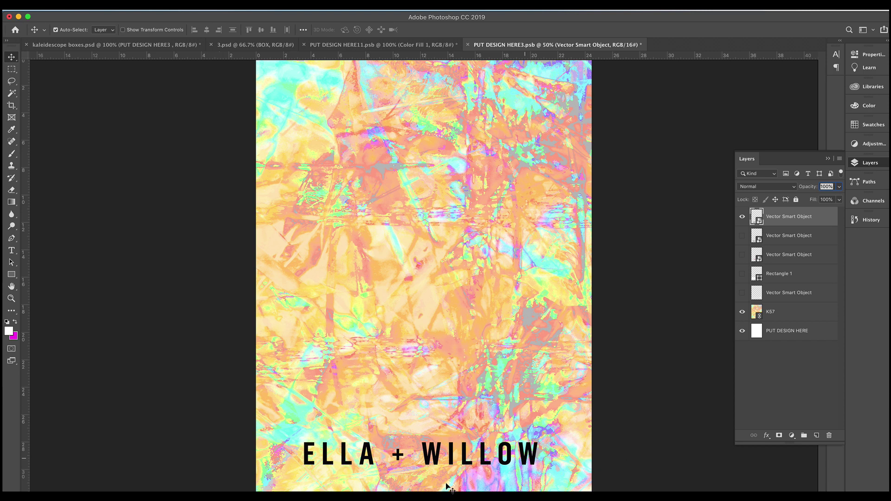
click(139, 45)
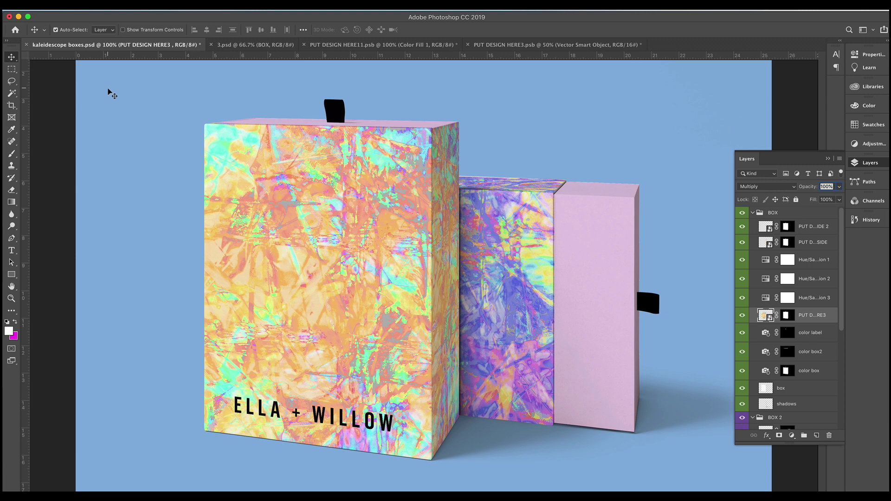